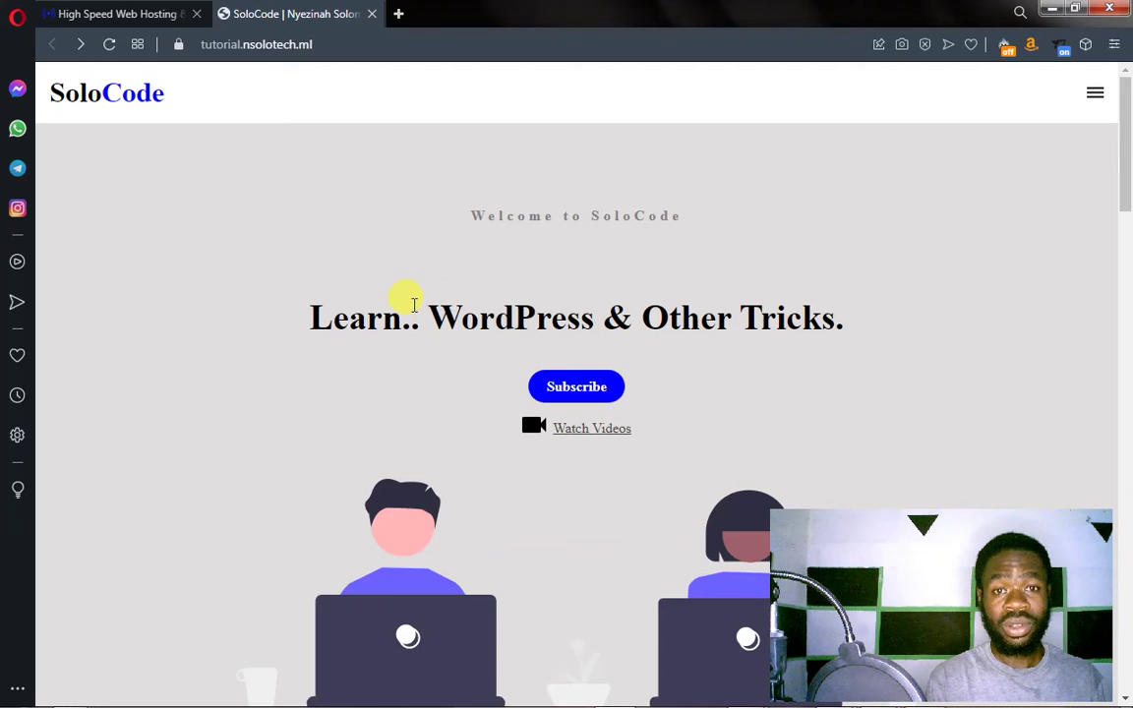
Step: View the HTML source of the tutorial.nsolotech.ml page, look through its code, and return to the live site
{"action": "right_click", "coordinate": [281, 287]}
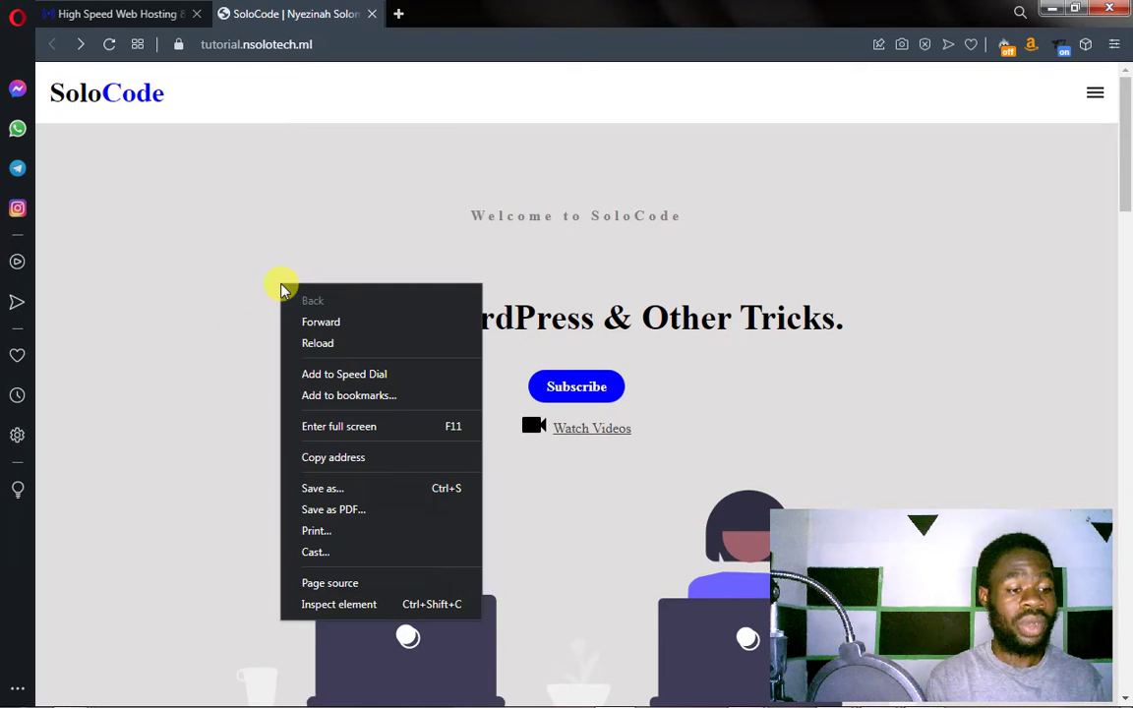
{"action": "left_click", "coordinate": [322, 586]}
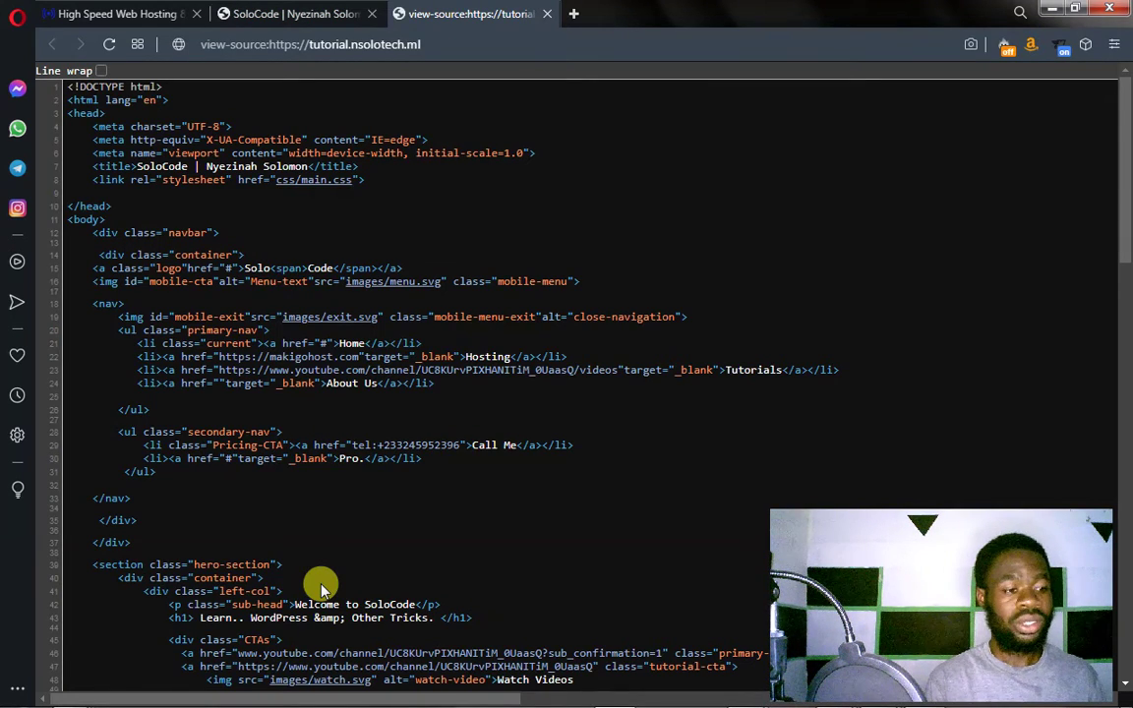
{"action": "scroll", "coordinate": [285, 246], "scroll_direction": "down", "scroll_amount": 15}
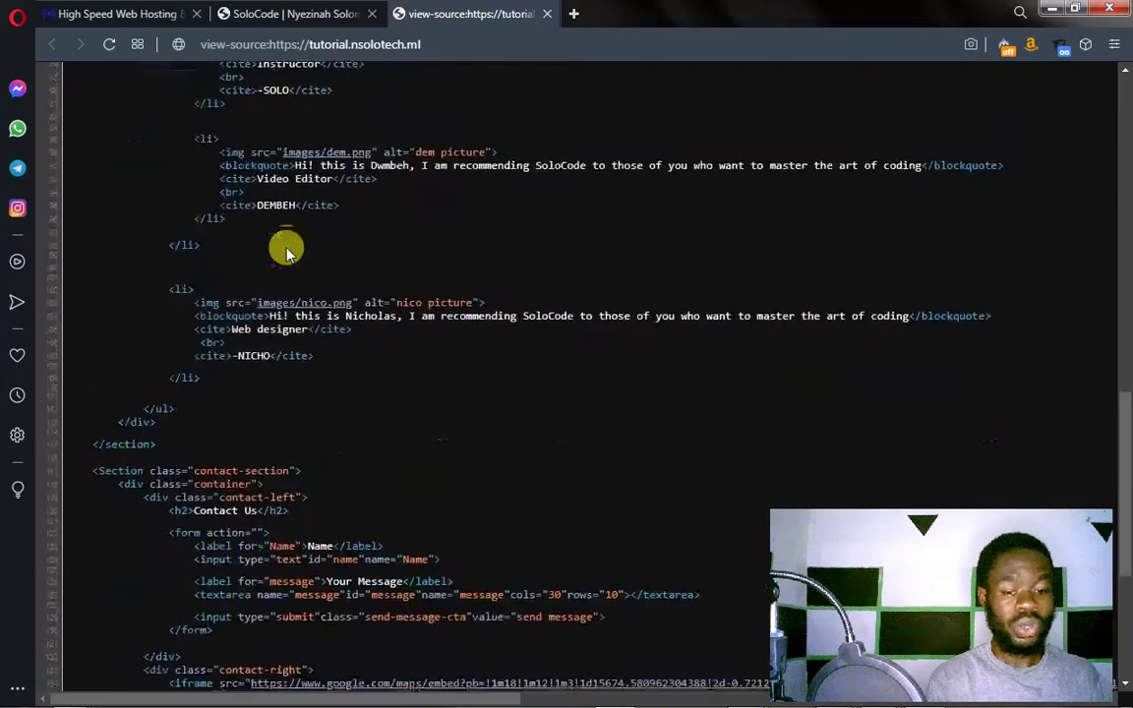
{"action": "scroll", "coordinate": [285, 253], "scroll_direction": "down", "scroll_amount": 3}
{"action": "scroll", "coordinate": [287, 253], "scroll_direction": "up", "scroll_amount": 3}
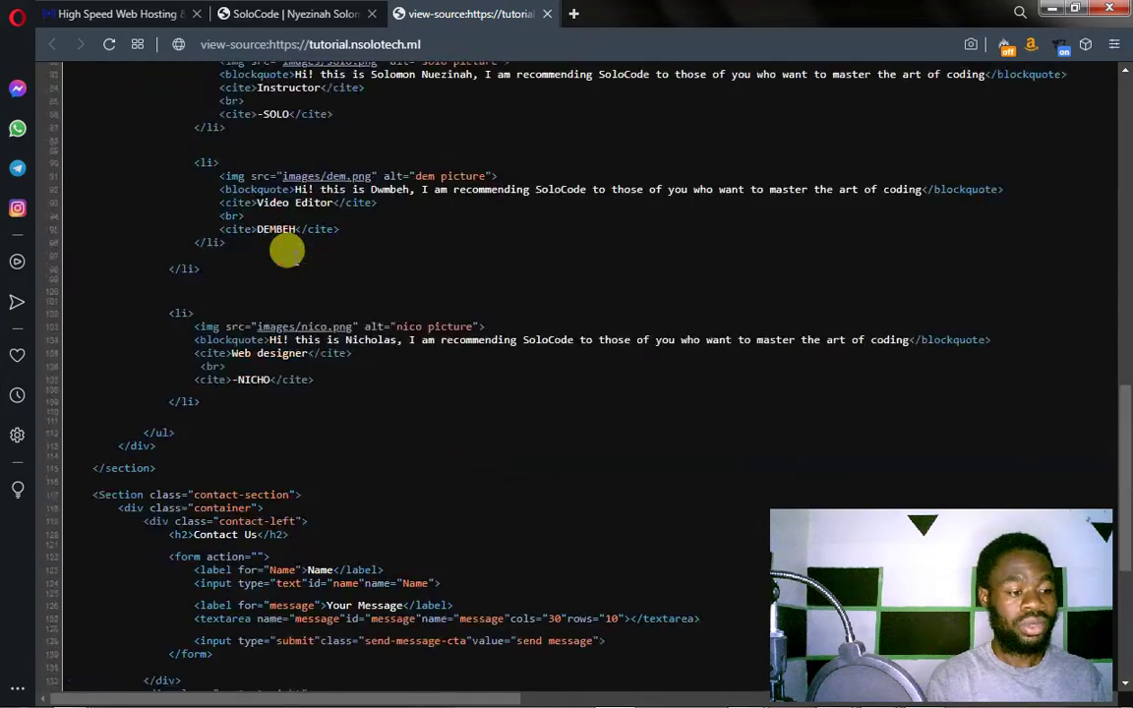
{"action": "scroll", "coordinate": [286, 253], "scroll_direction": "up", "scroll_amount": 15}
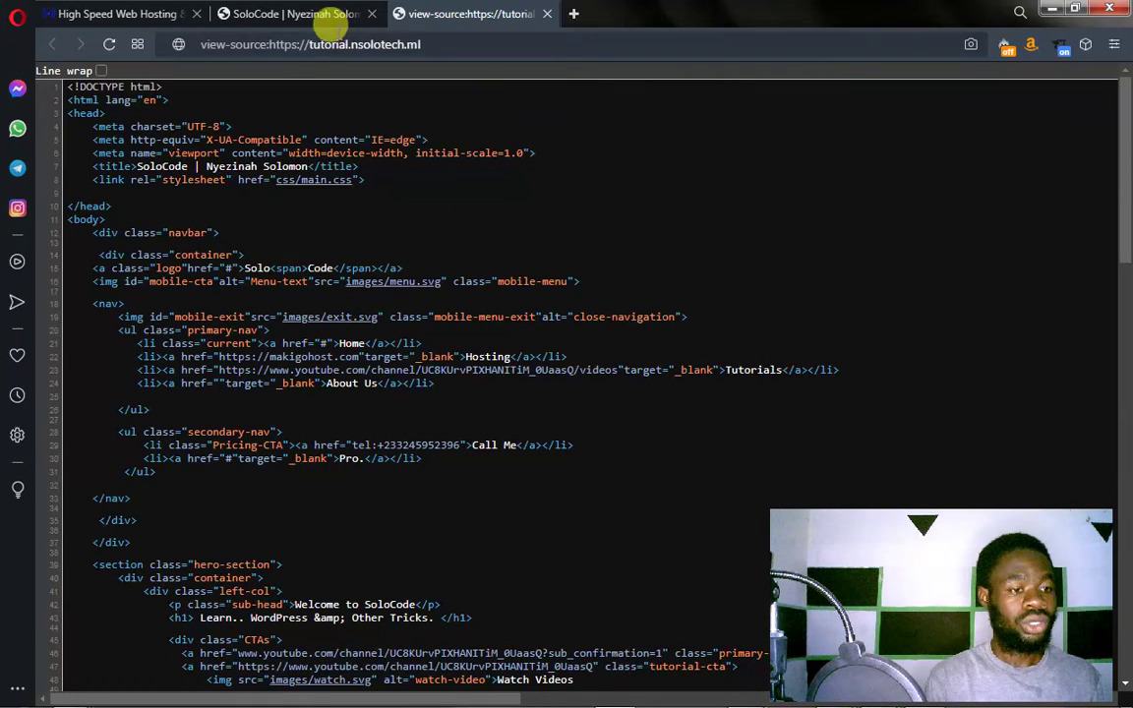
{"action": "left_click", "coordinate": [282, 15]}
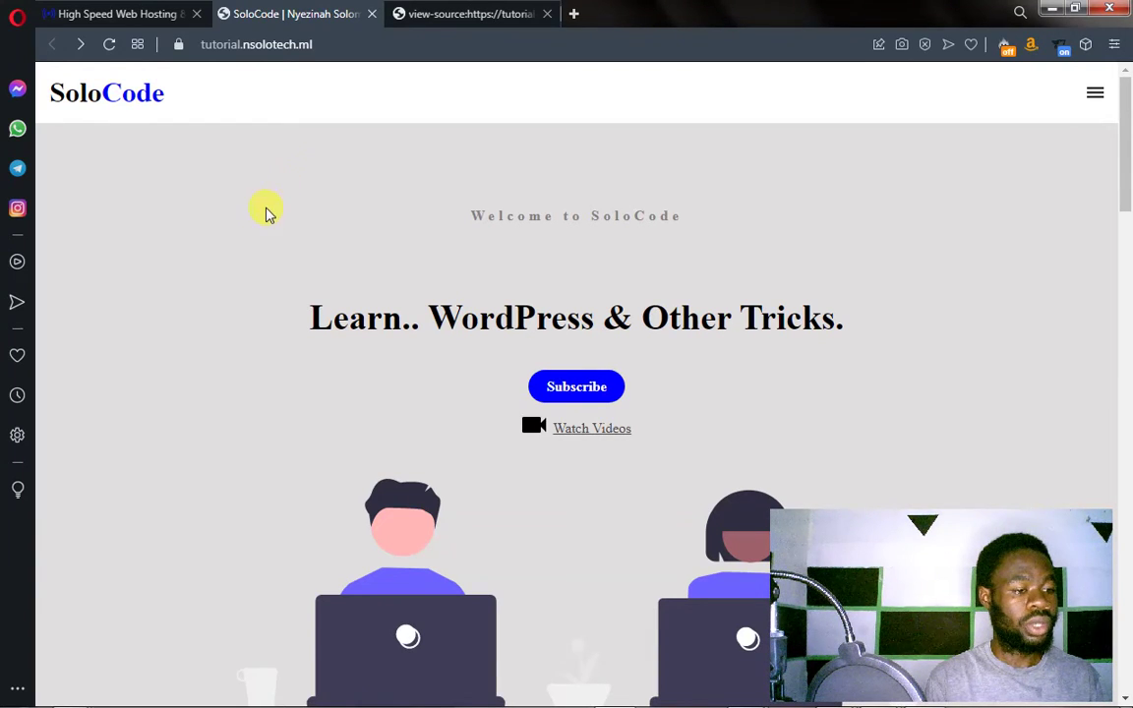
Step: Launch WinHTTrack Website Copier and bring its window to the front
{"action": "left_click", "coordinate": [16, 701]}
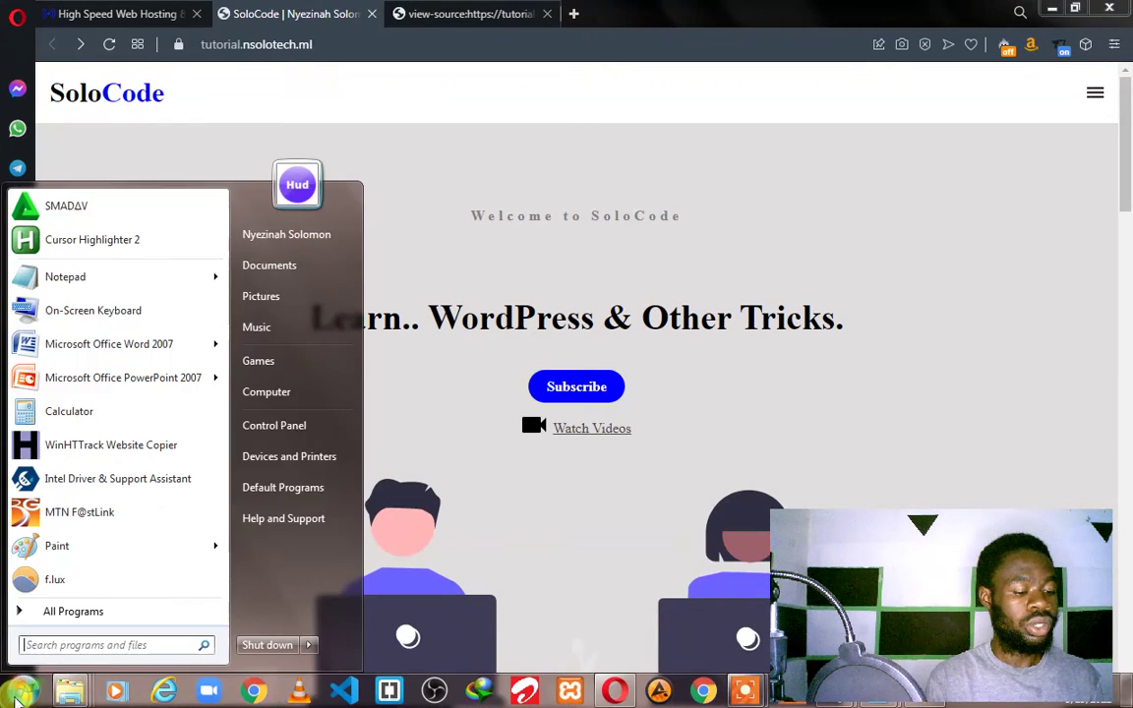
{"action": "left_click", "coordinate": [91, 455]}
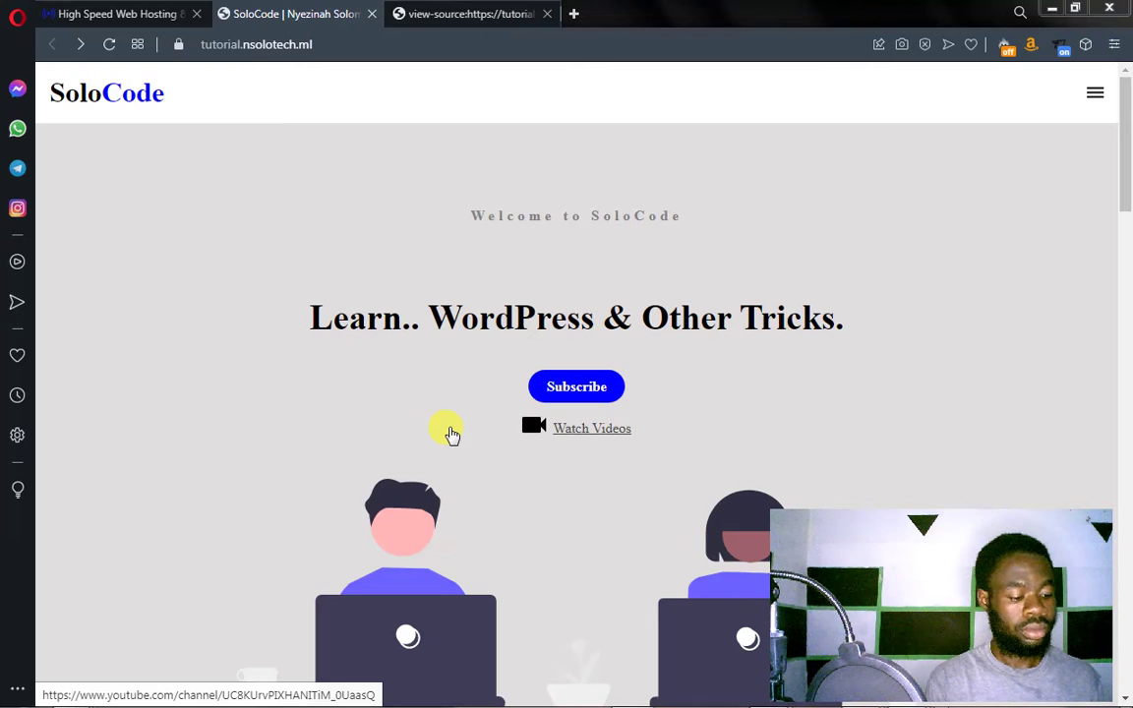
{"action": "key", "text": "super"}
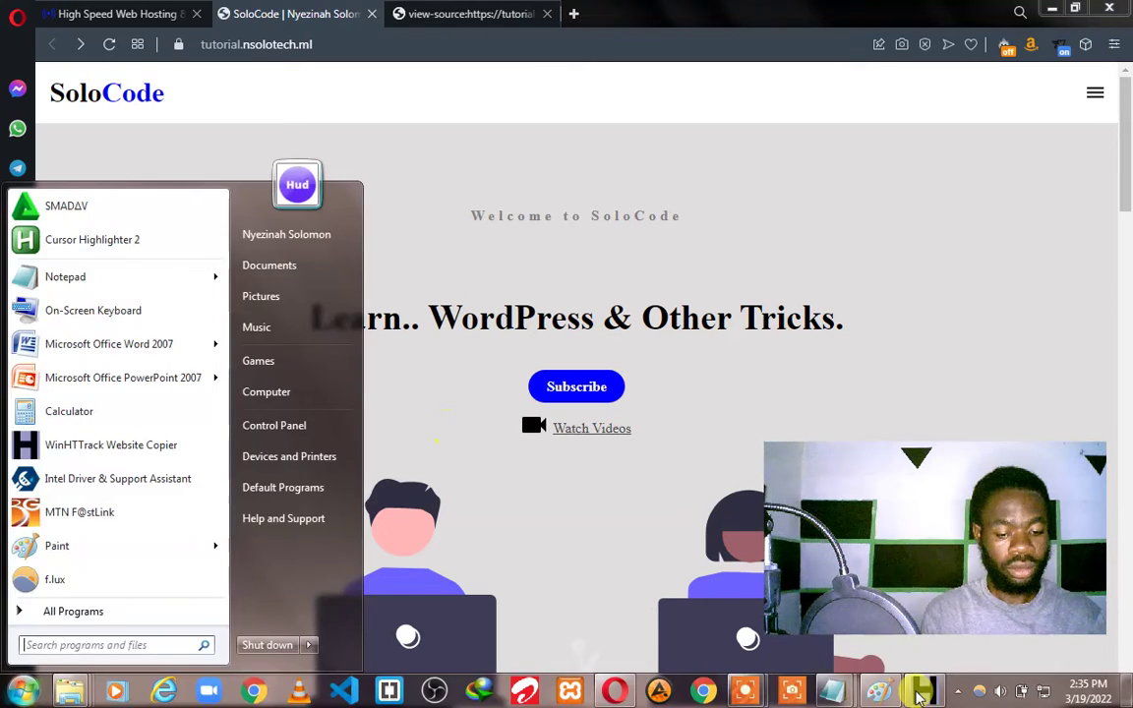
{"action": "left_click", "coordinate": [101, 398]}
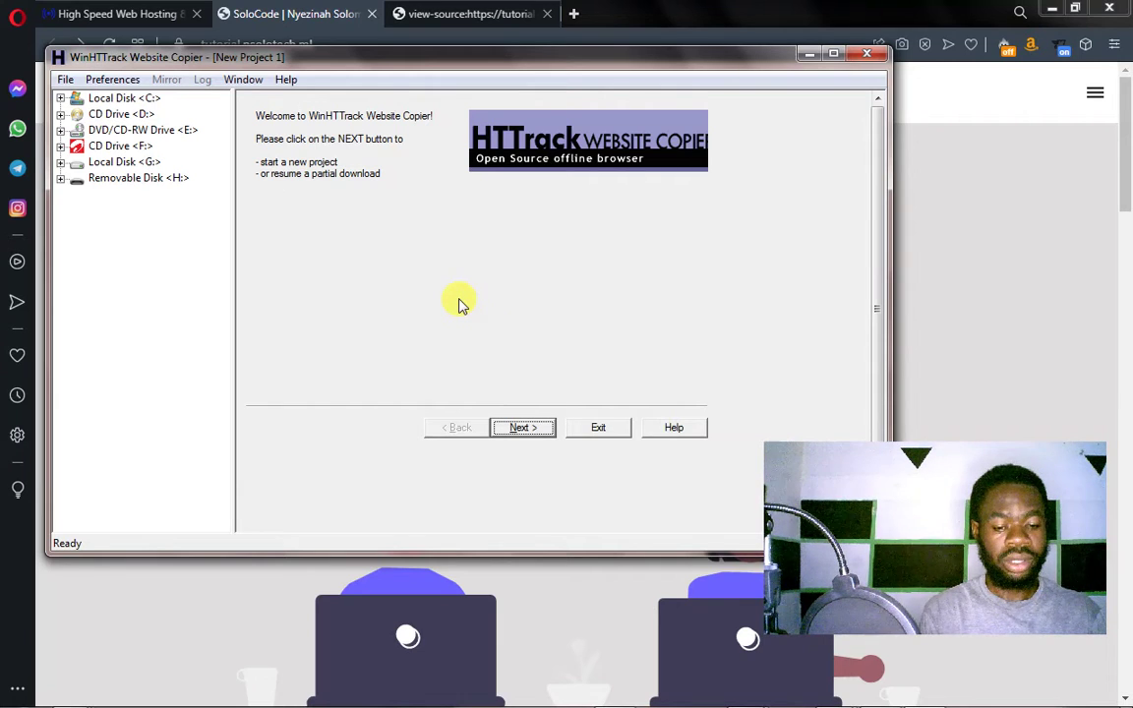
{"action": "left_click", "coordinate": [923, 557]}
{"action": "left_click_drag", "start_coordinate": [924, 558], "coordinate": [920, 598]}
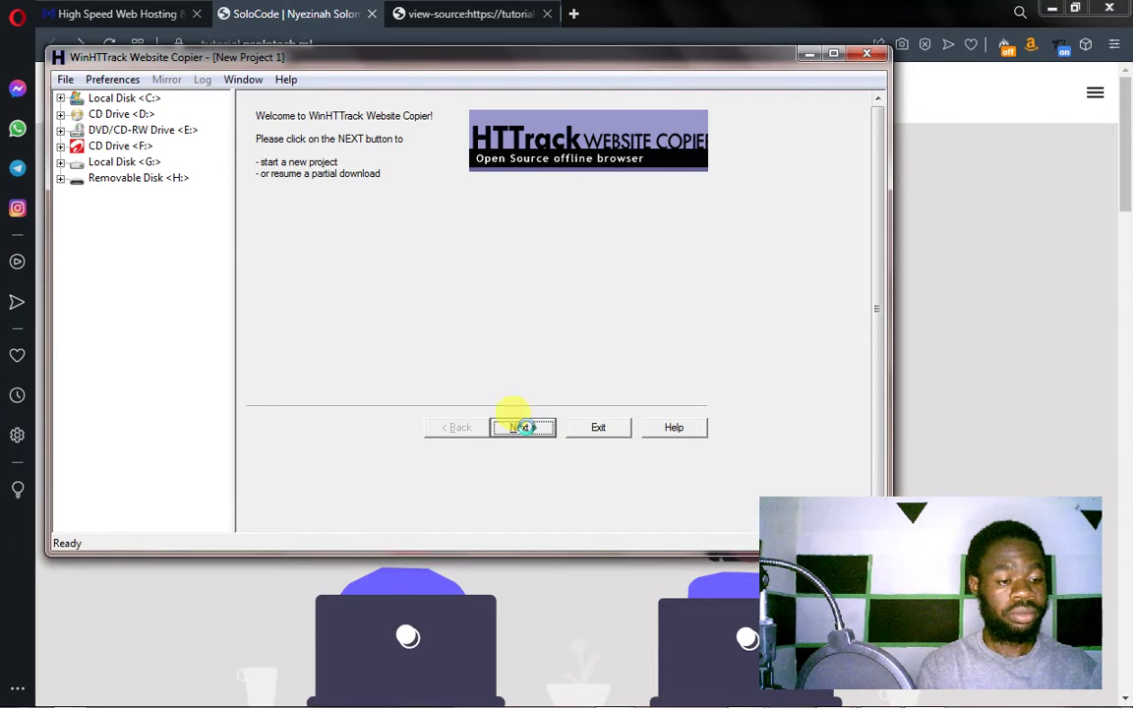
Step: Create a new mirroring project named "test" with the Desktop as its base path
{"action": "left_click", "coordinate": [519, 426]}
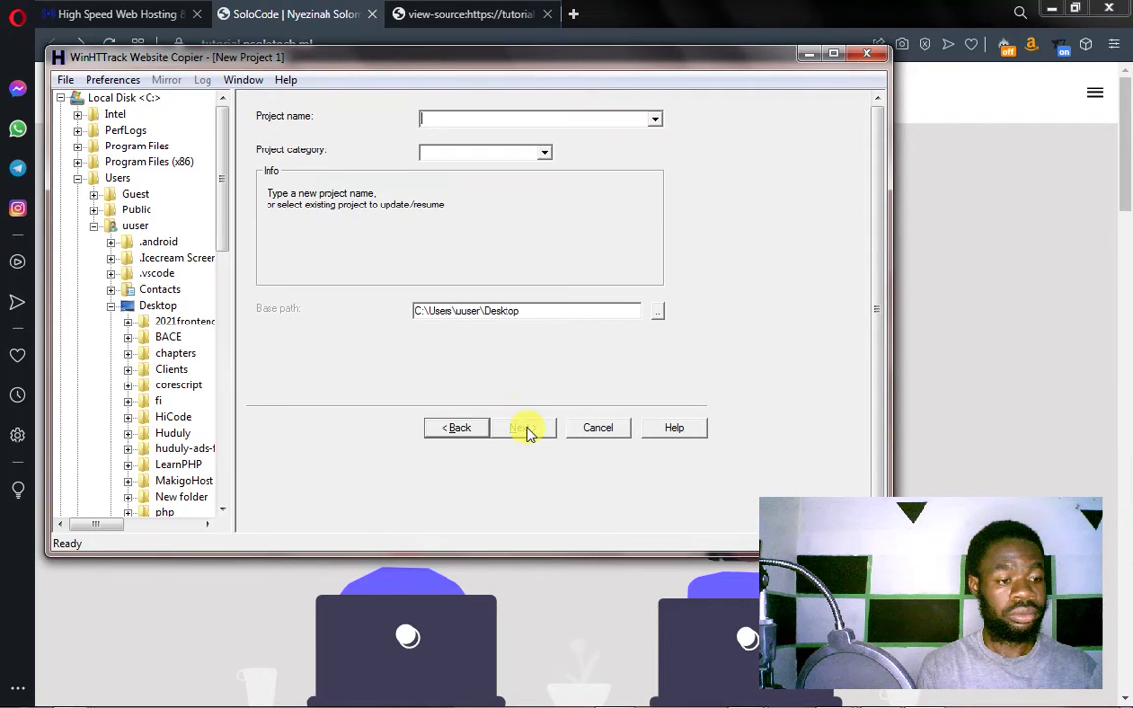
{"action": "left_click", "coordinate": [444, 119]}
{"action": "type", "text": "test"}
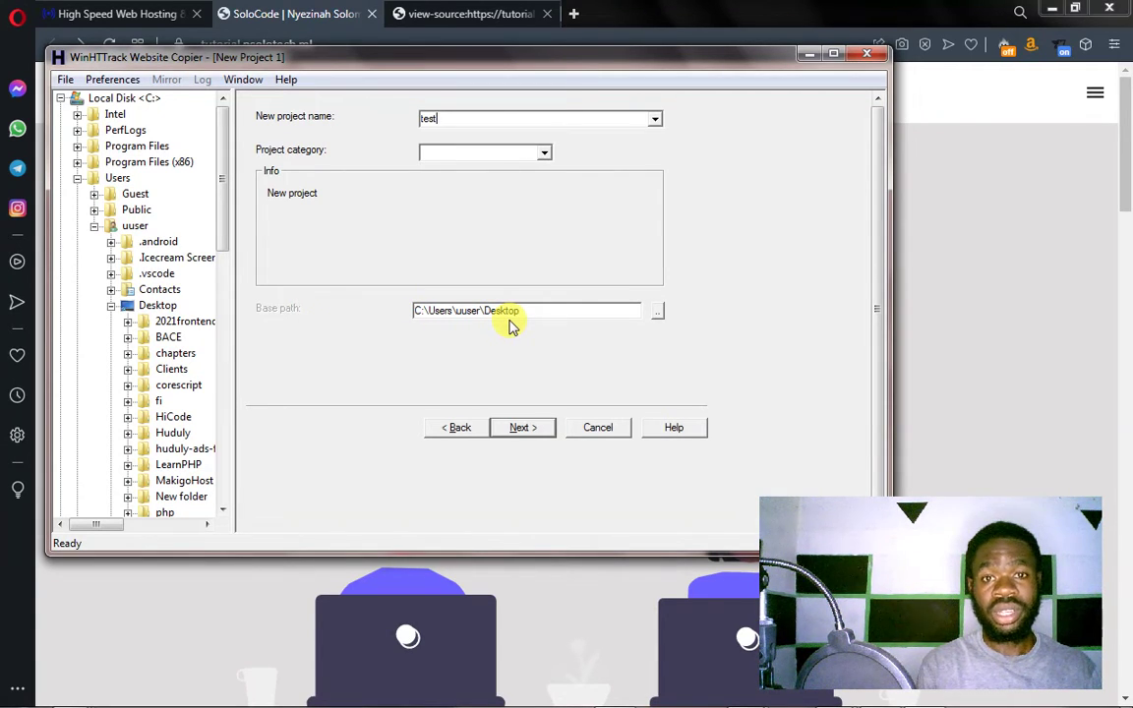
{"action": "left_click", "coordinate": [524, 430]}
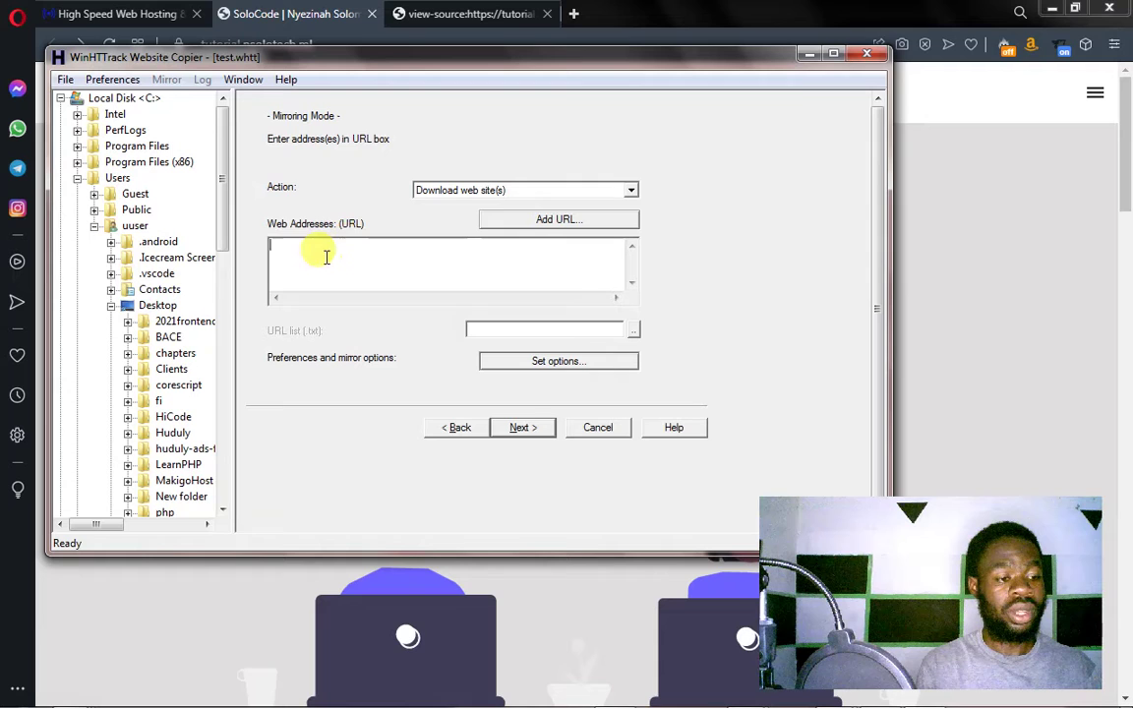
{"action": "left_click", "coordinate": [309, 248]}
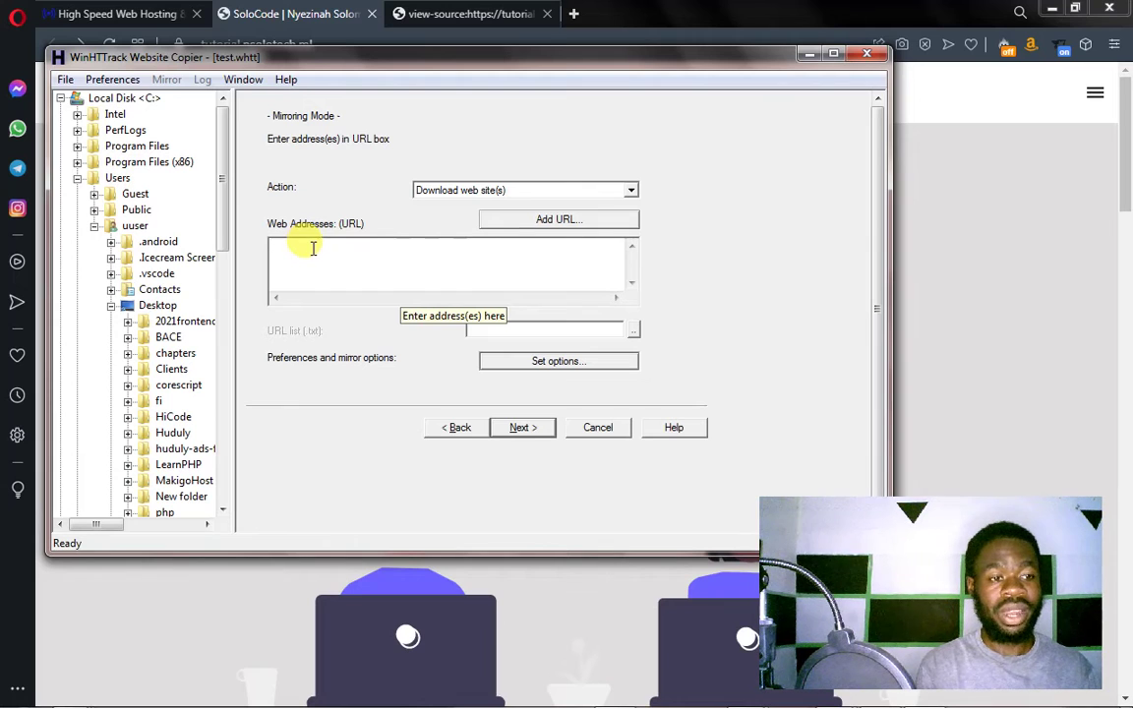
{"action": "left_click", "coordinate": [268, 14]}
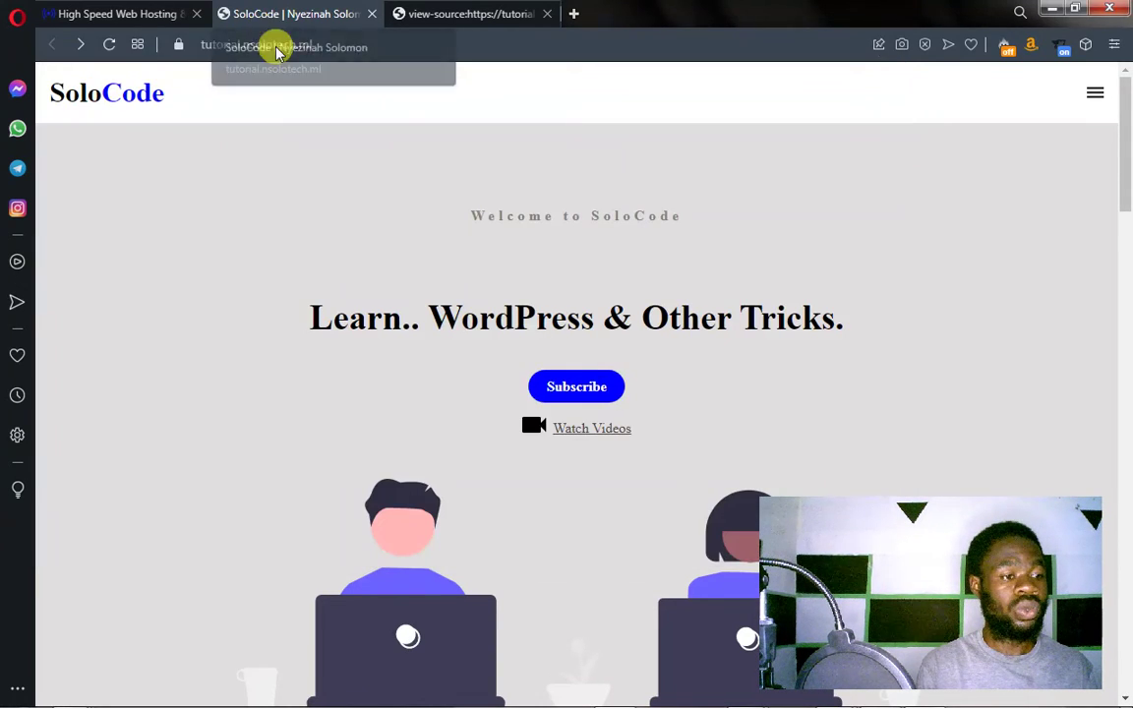
{"action": "left_click_drag", "start_coordinate": [330, 40], "coordinate": [190, 26]}
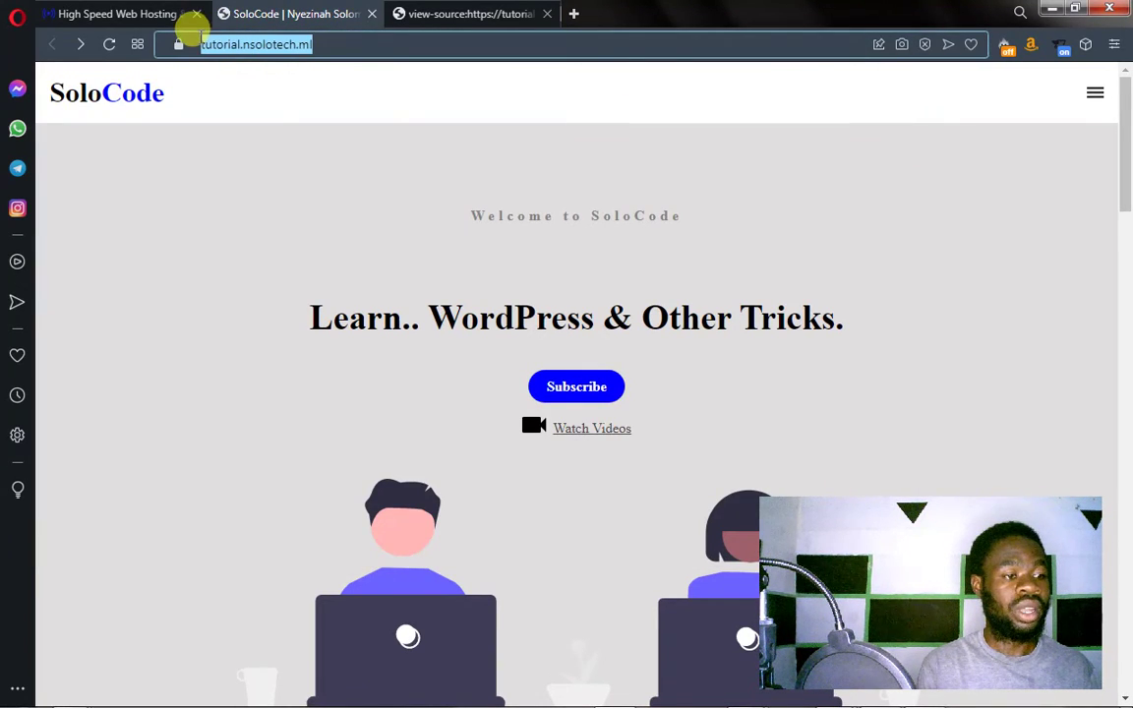
{"action": "right_click", "coordinate": [225, 49]}
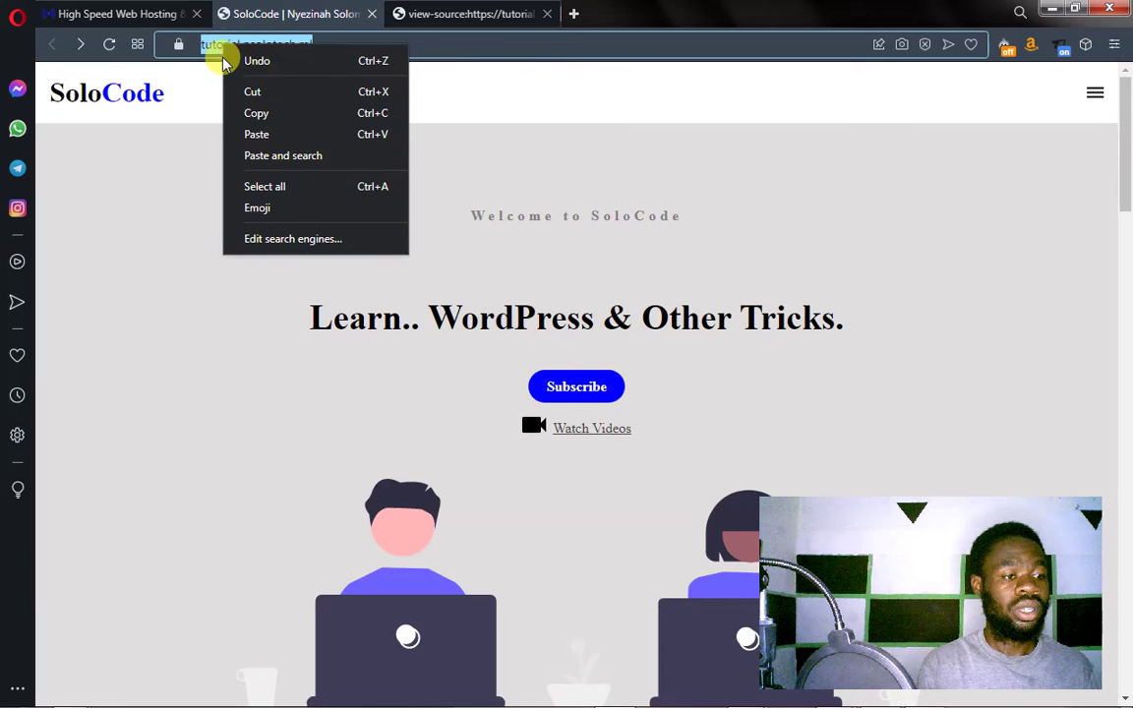
{"action": "left_click", "coordinate": [253, 111]}
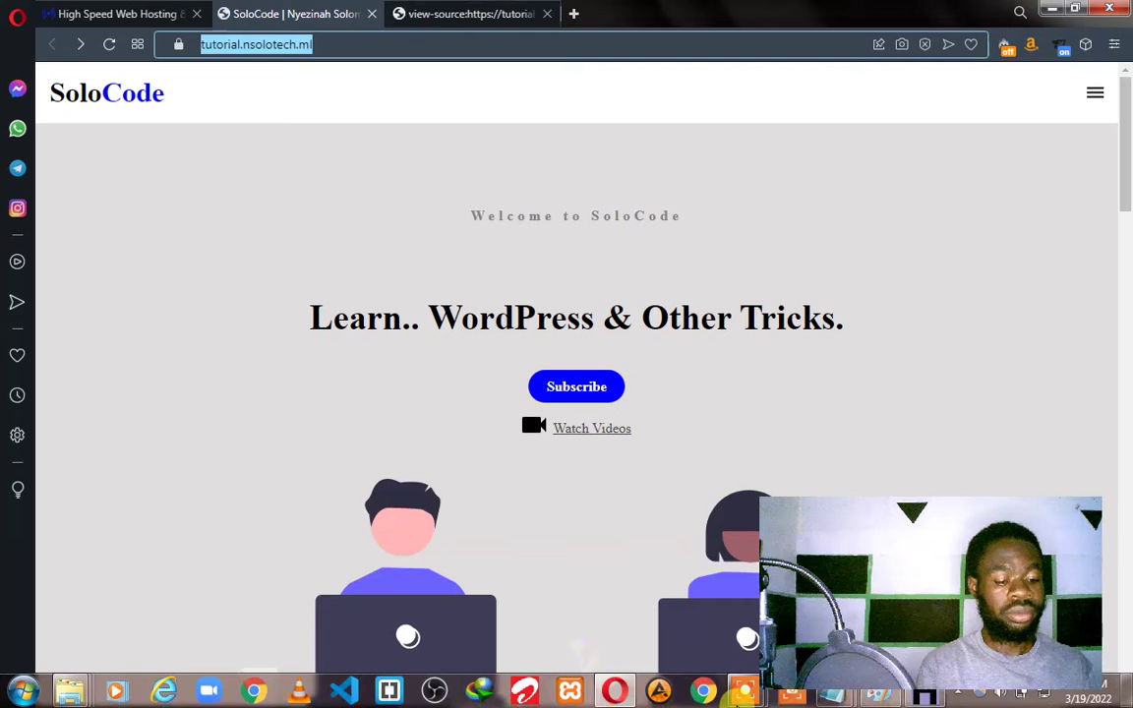
{"action": "left_click", "coordinate": [920, 596]}
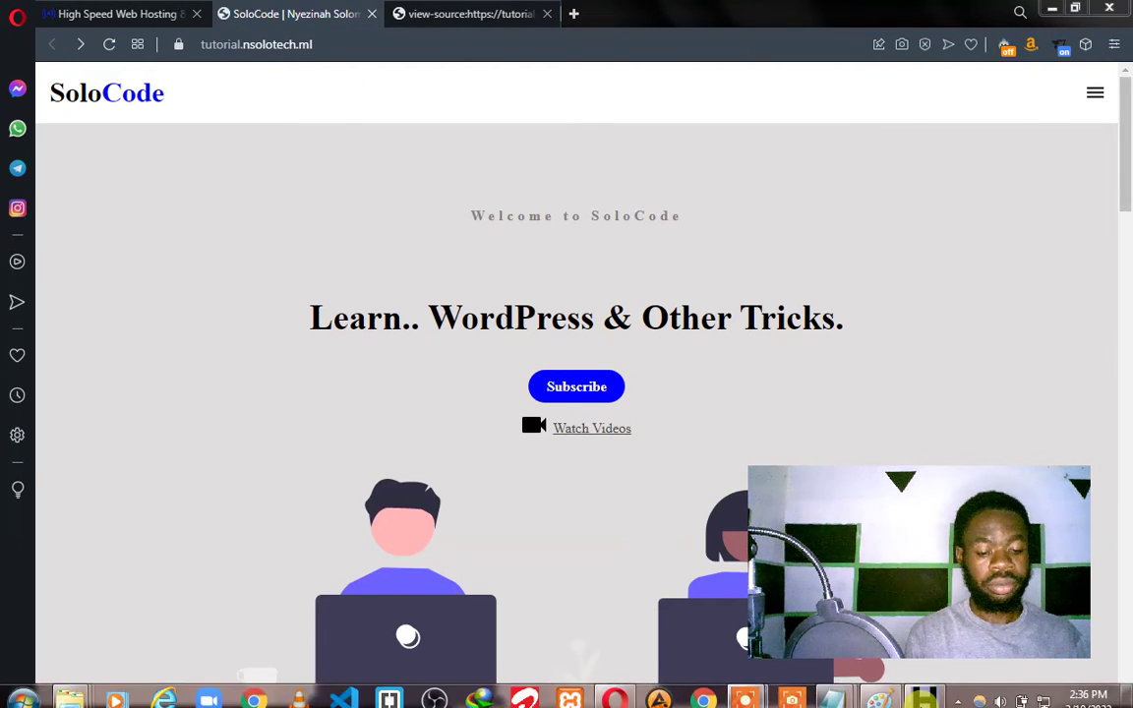
{"action": "key", "text": "super"}
{"action": "left_click", "coordinate": [923, 691]}
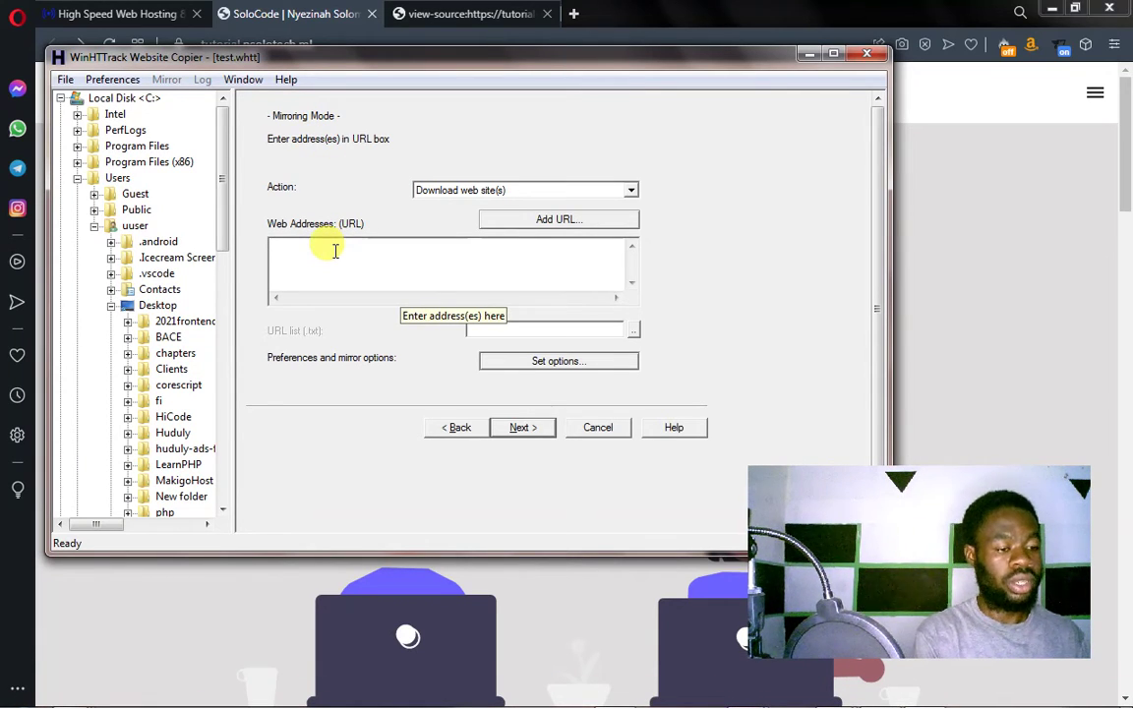
{"action": "key", "text": "ctrl+v"}
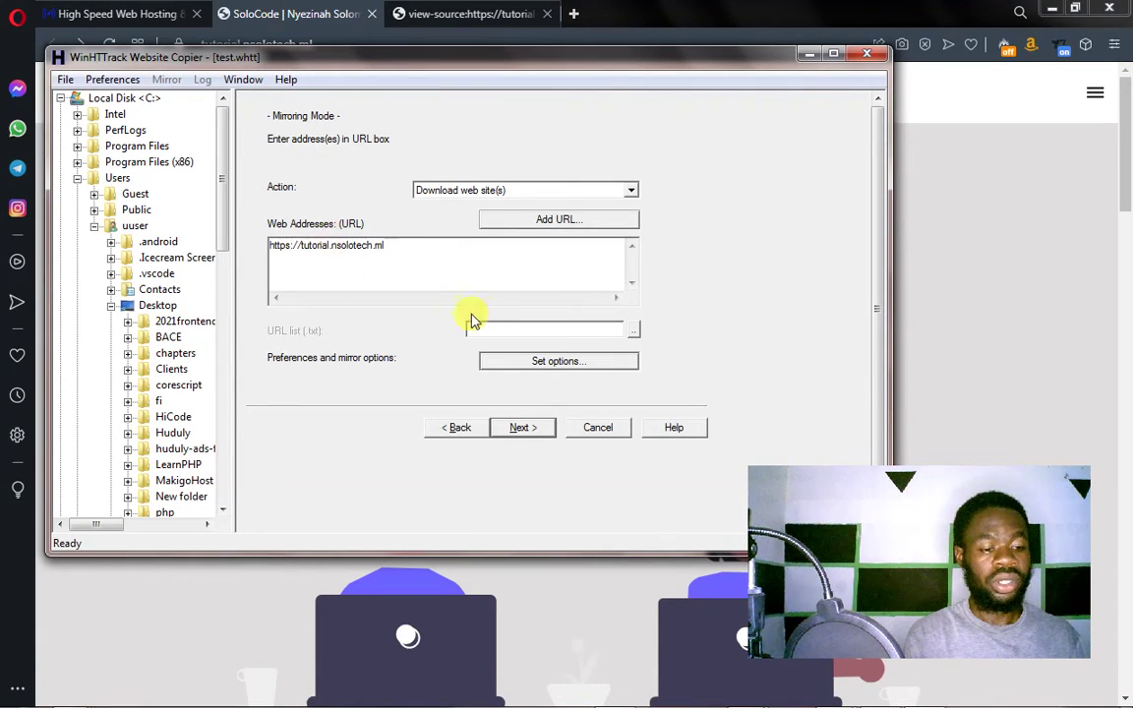
Step: Run the website download with the default connection settings and close the finished mirroring session
{"action": "left_click", "coordinate": [518, 429]}
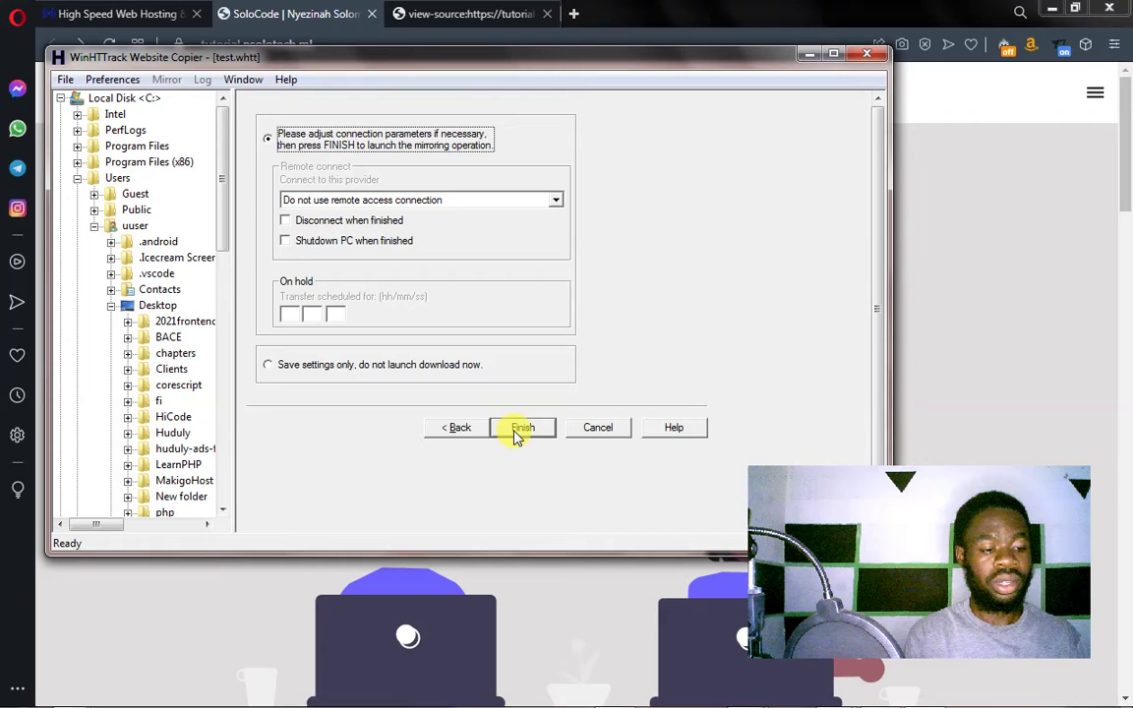
{"action": "left_click", "coordinate": [521, 428]}
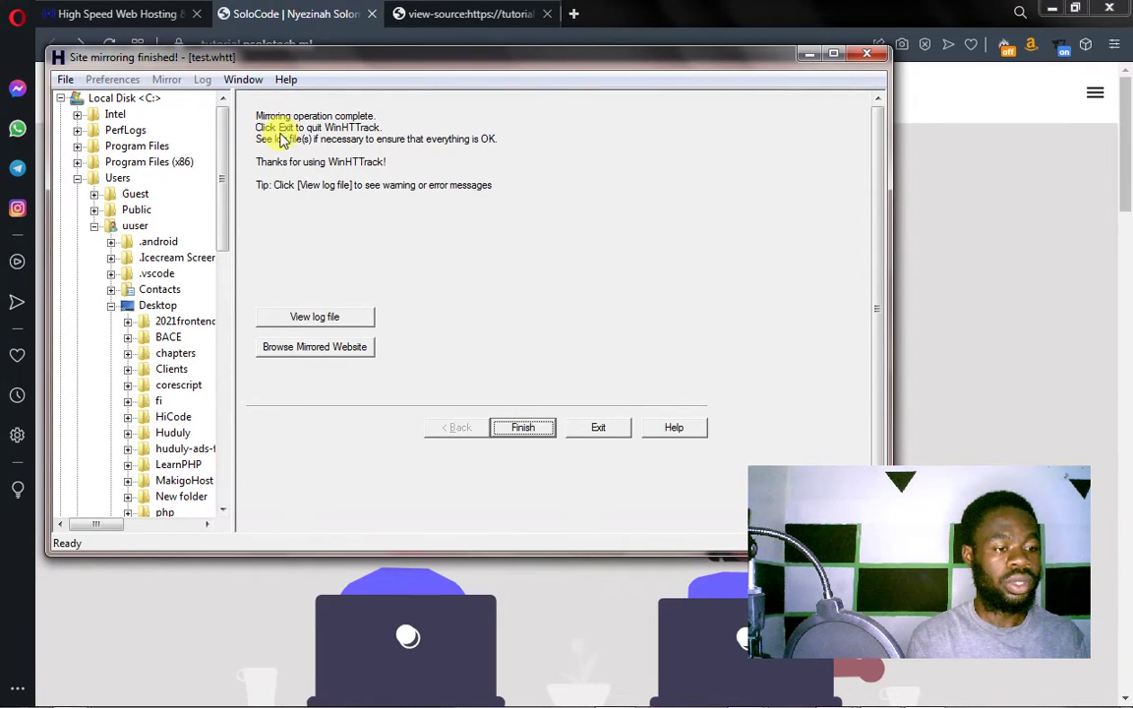
{"action": "left_click", "coordinate": [525, 429]}
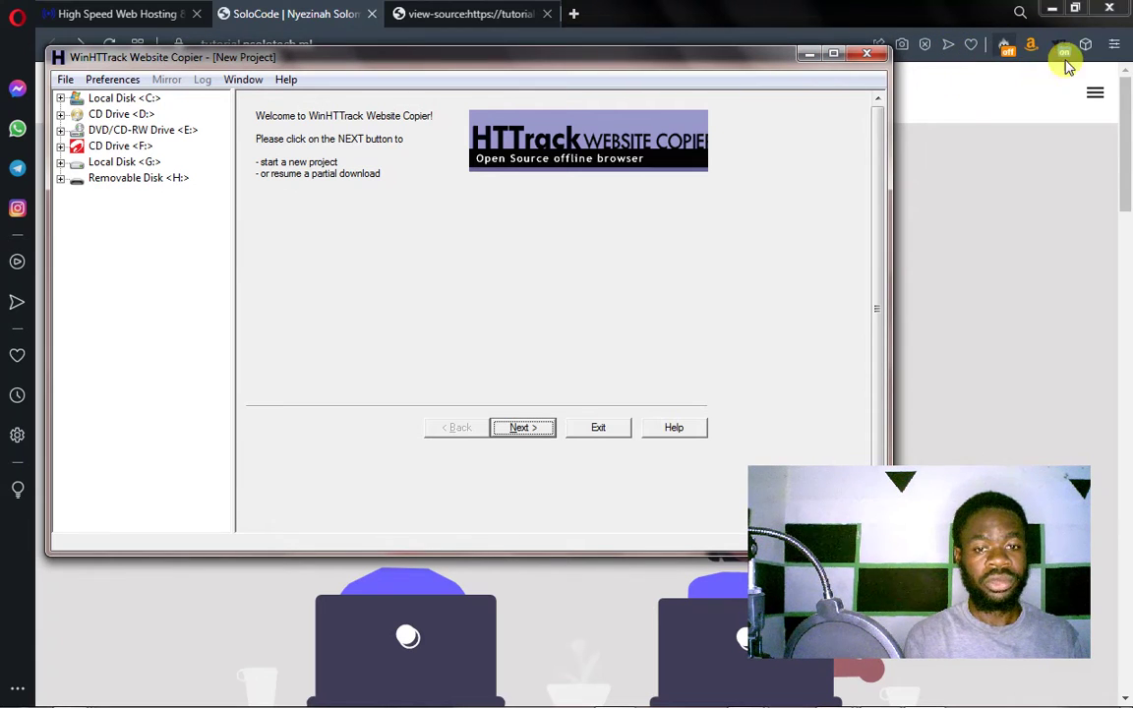
Step: Show the desktop and open the tutorial.nsolotech.ml folder inside the downloaded "test" project folder
{"action": "mouse_move", "coordinate": [1128, 694]}
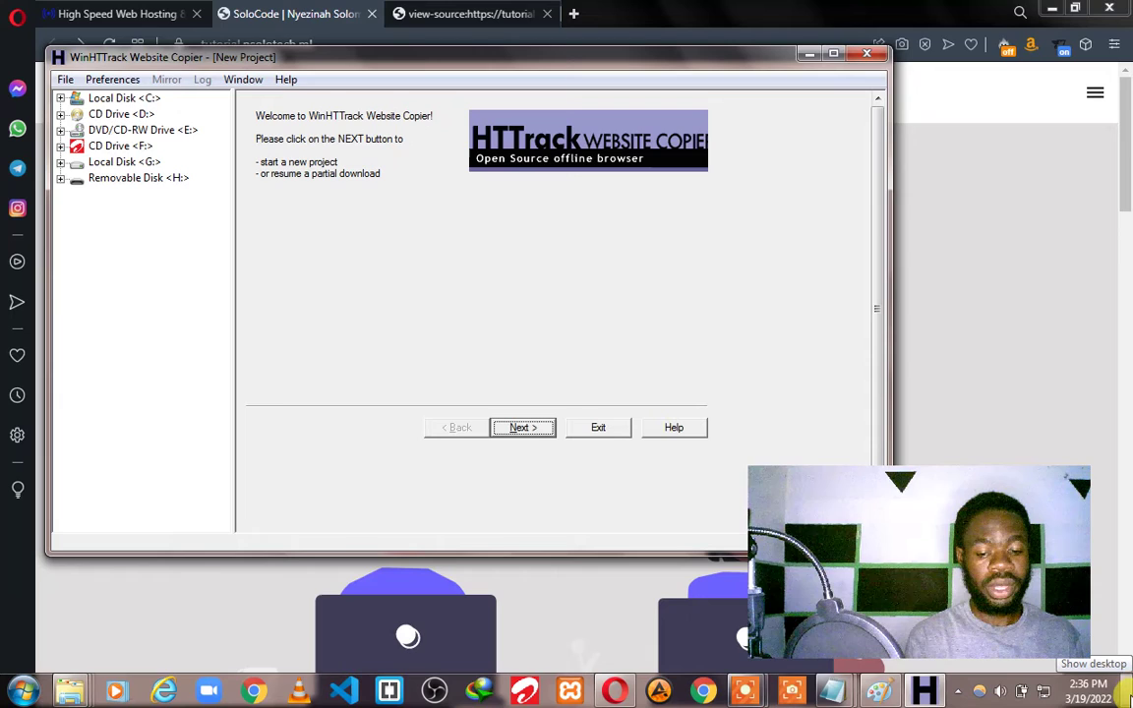
{"action": "left_click", "coordinate": [1128, 695]}
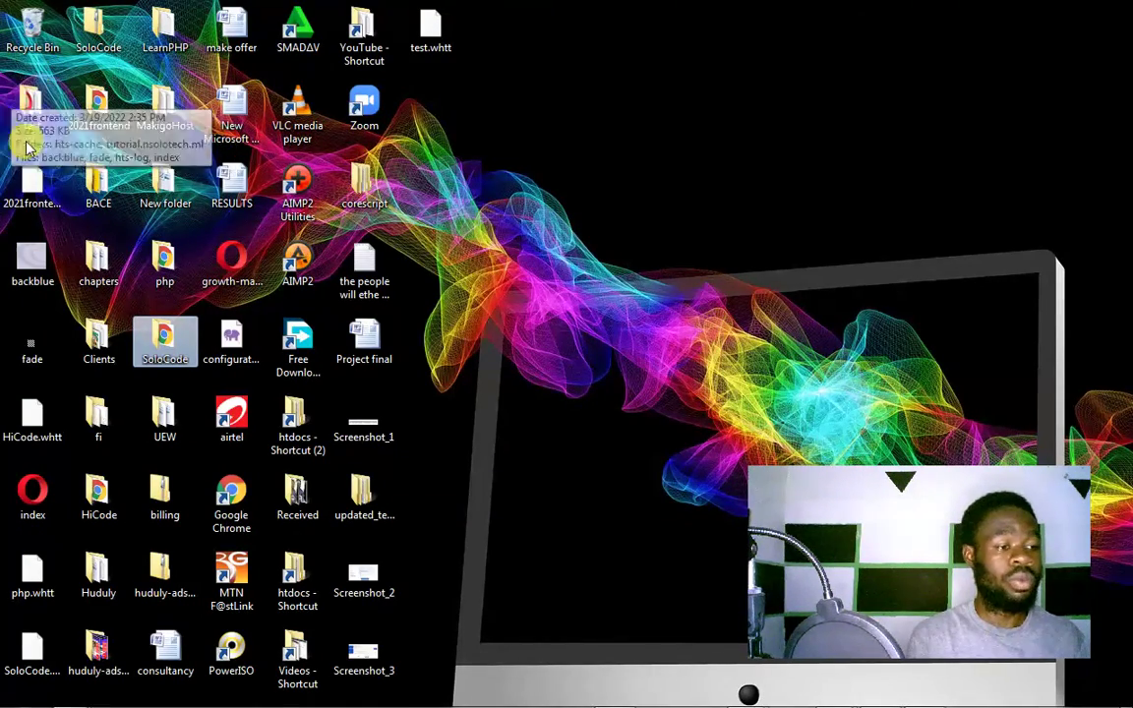
{"action": "double_click", "coordinate": [29, 114]}
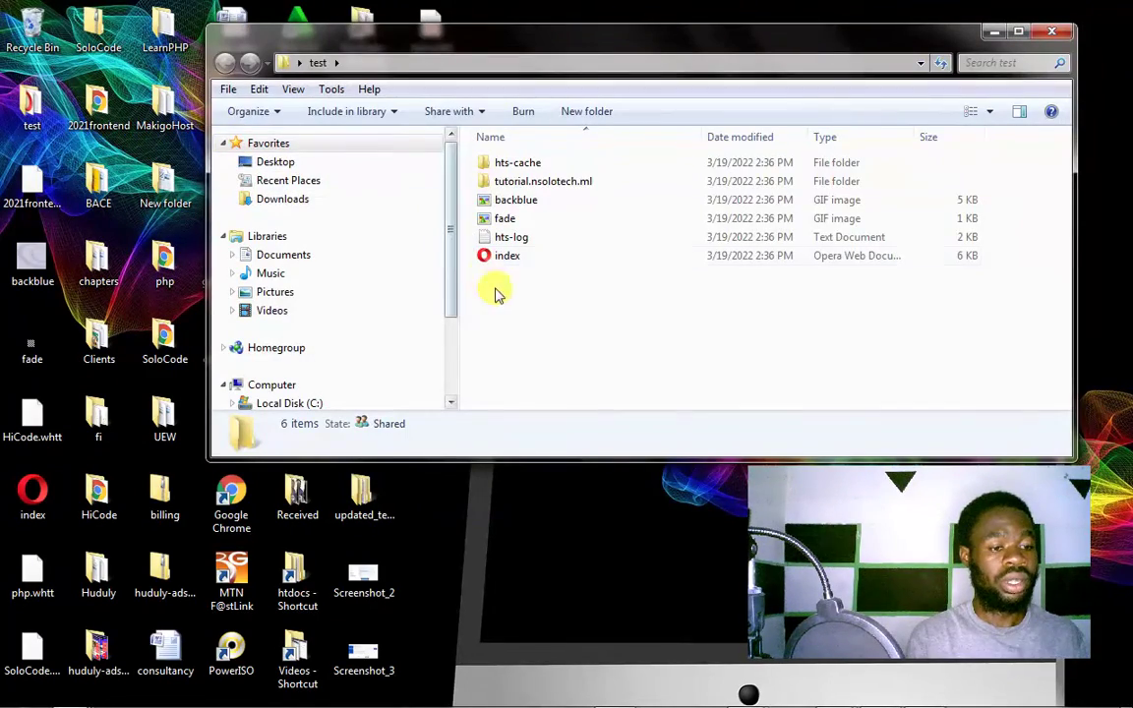
{"action": "double_click", "coordinate": [538, 183]}
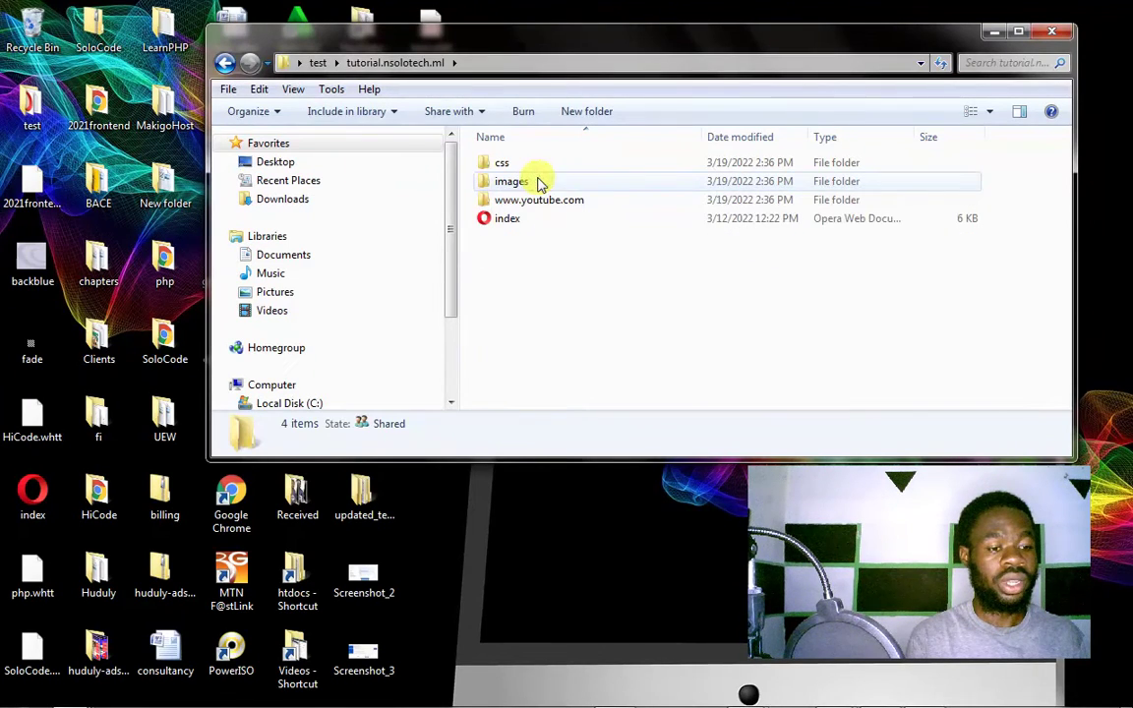
Step: Examine the downloaded site files, including the contents of the css and images folders, and return to the site folder
{"action": "left_click_drag", "start_coordinate": [540, 288], "coordinate": [527, 132]}
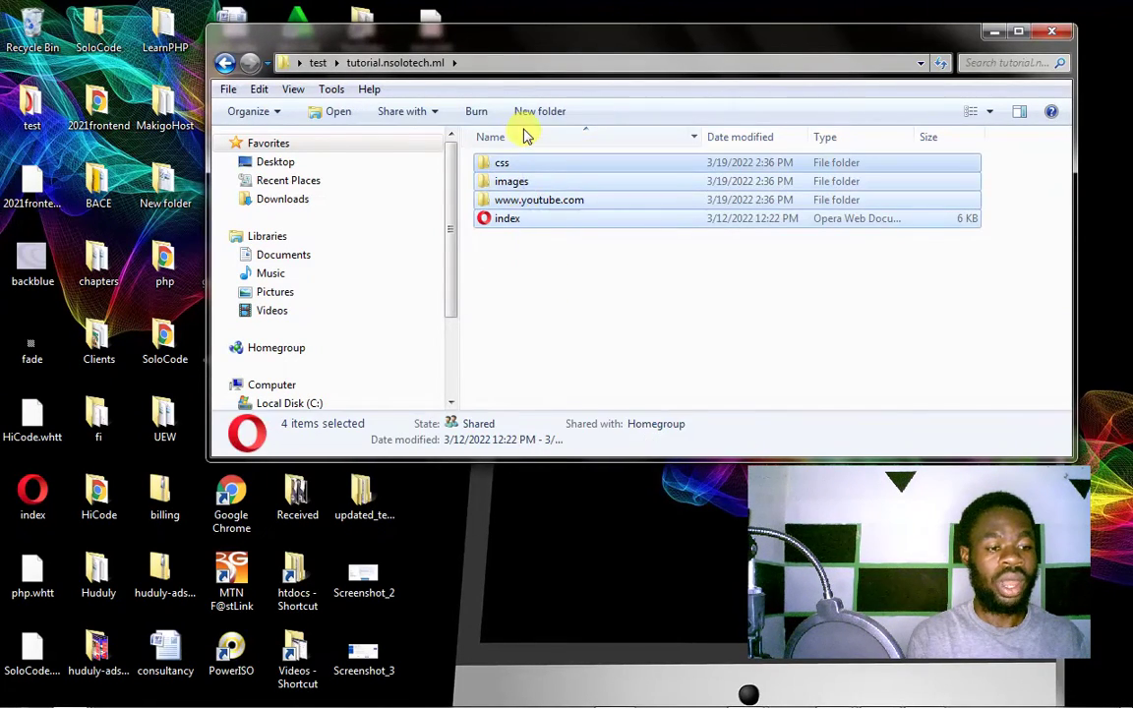
{"action": "left_click", "coordinate": [526, 308]}
{"action": "left_click_drag", "start_coordinate": [508, 258], "coordinate": [503, 148]}
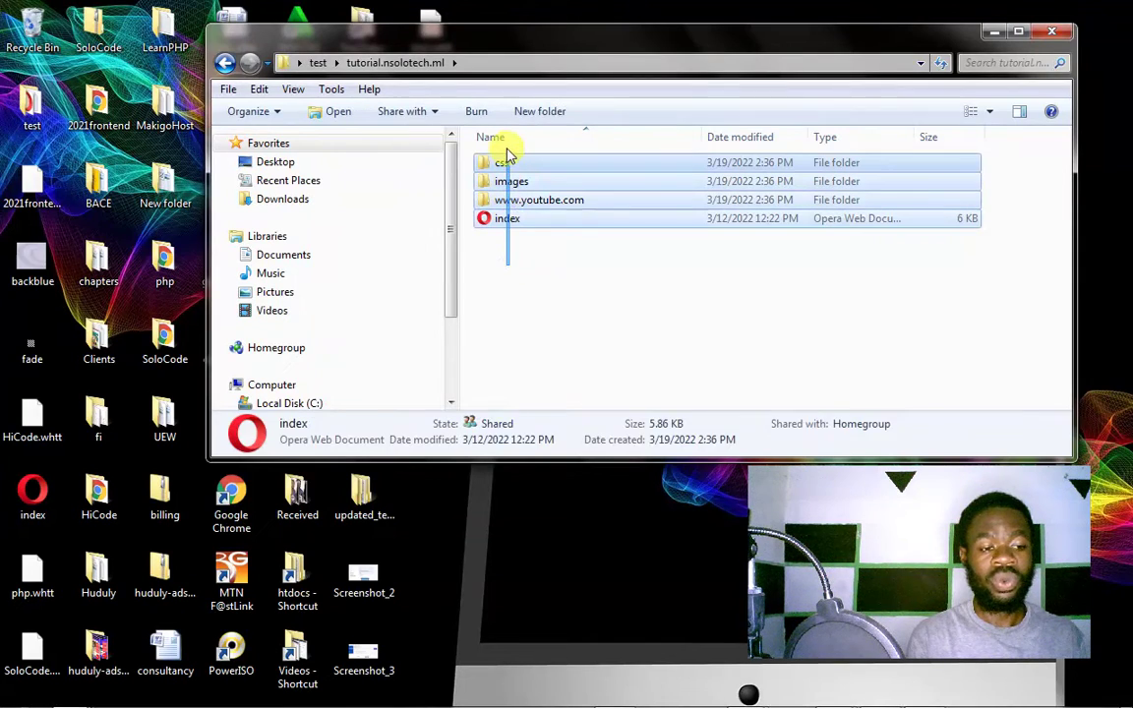
{"action": "double_click", "coordinate": [506, 163]}
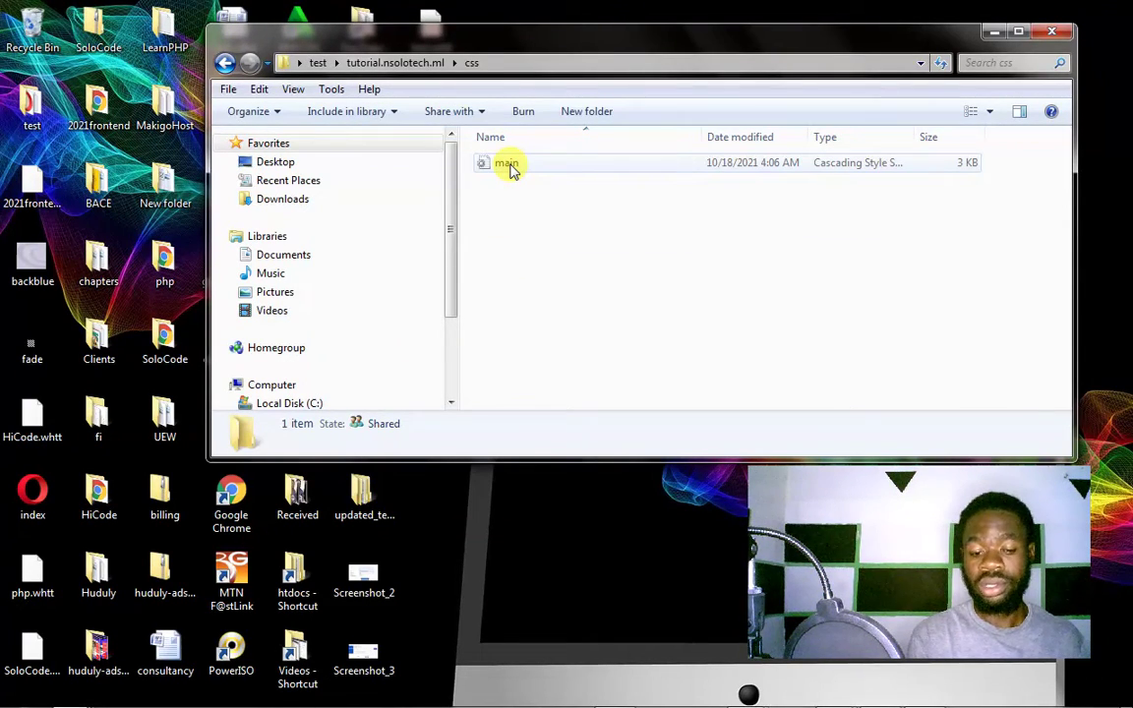
{"action": "left_click", "coordinate": [225, 62]}
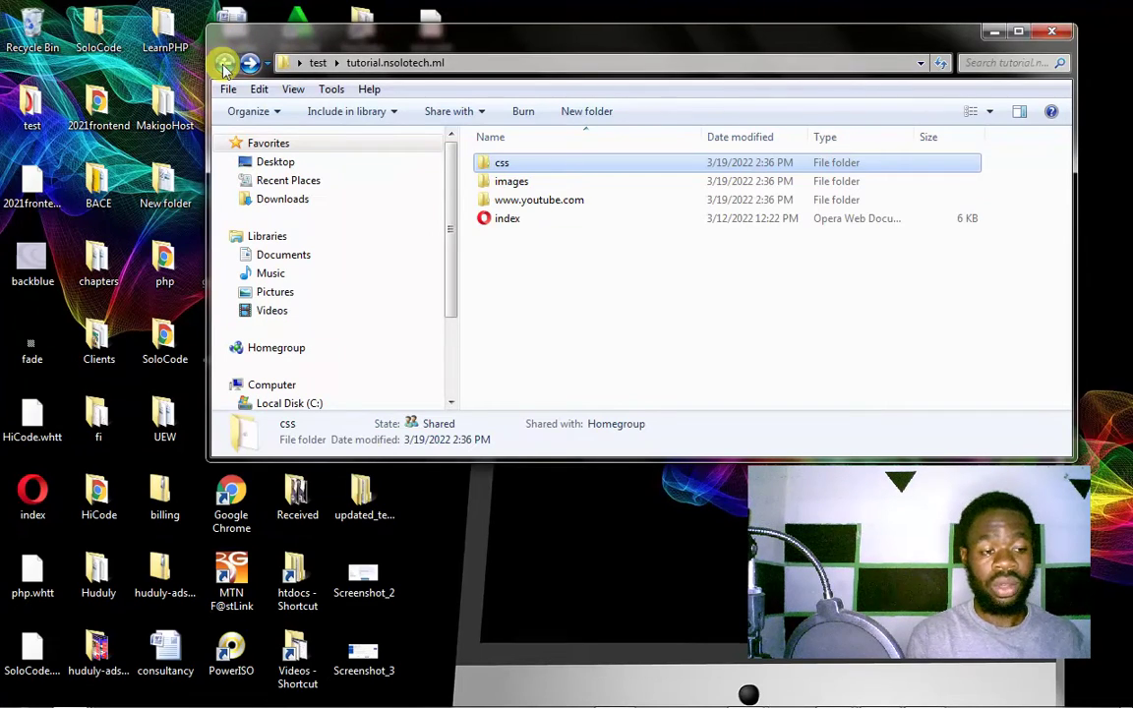
{"action": "double_click", "coordinate": [500, 183]}
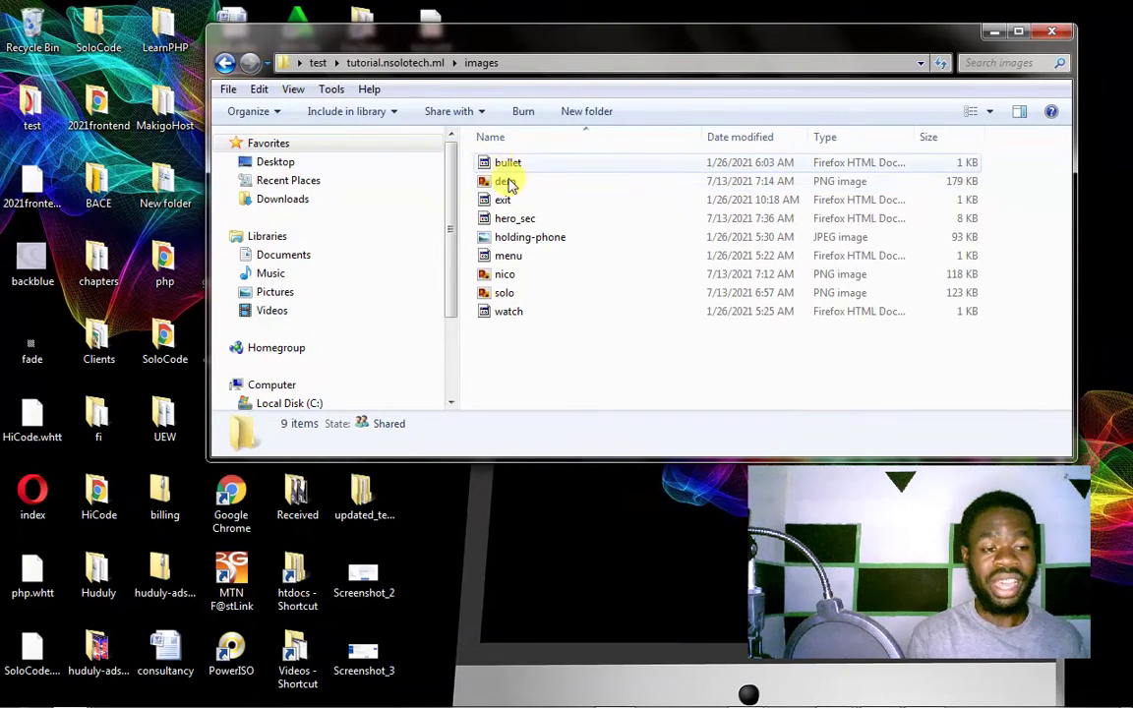
{"action": "left_click", "coordinate": [226, 65]}
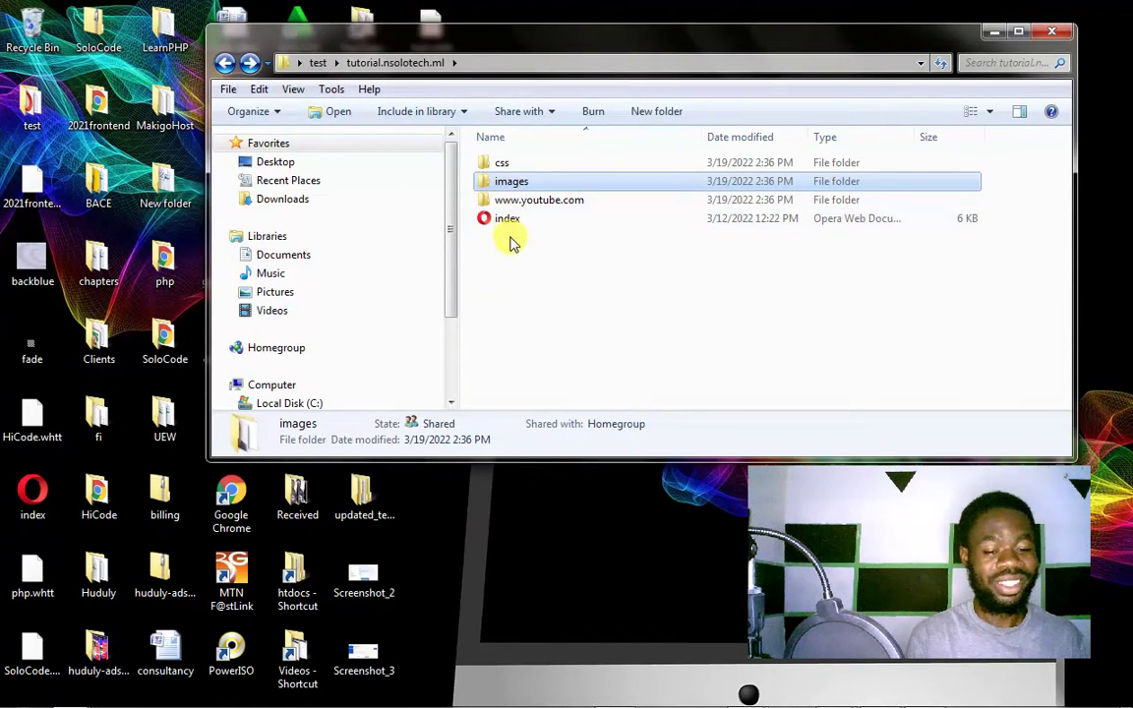